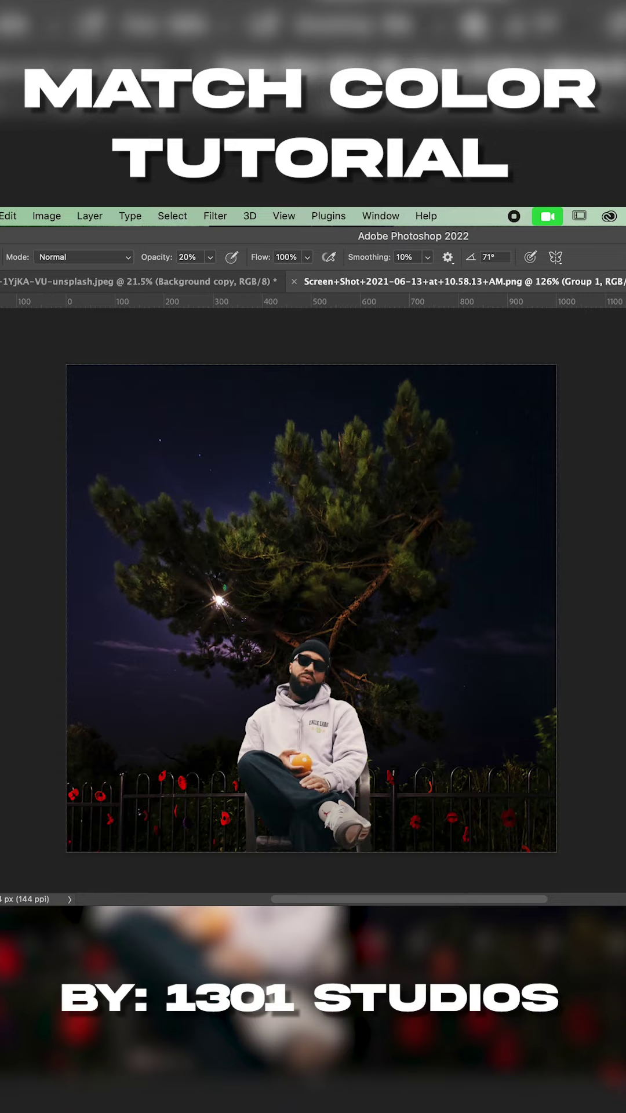
Select Layer 1 and duplicate it as Layer 1 copy 2 for the colour match.
{"action": "key", "text": "alt+bracketleft"}
{"action": "key", "text": "super+j"}
{"action": "left_click", "coordinate": [14, 214]}
Open Image > Adjustments > Match Color on the duplicated man layer.
{"action": "mouse_move", "coordinate": [52, 213]}
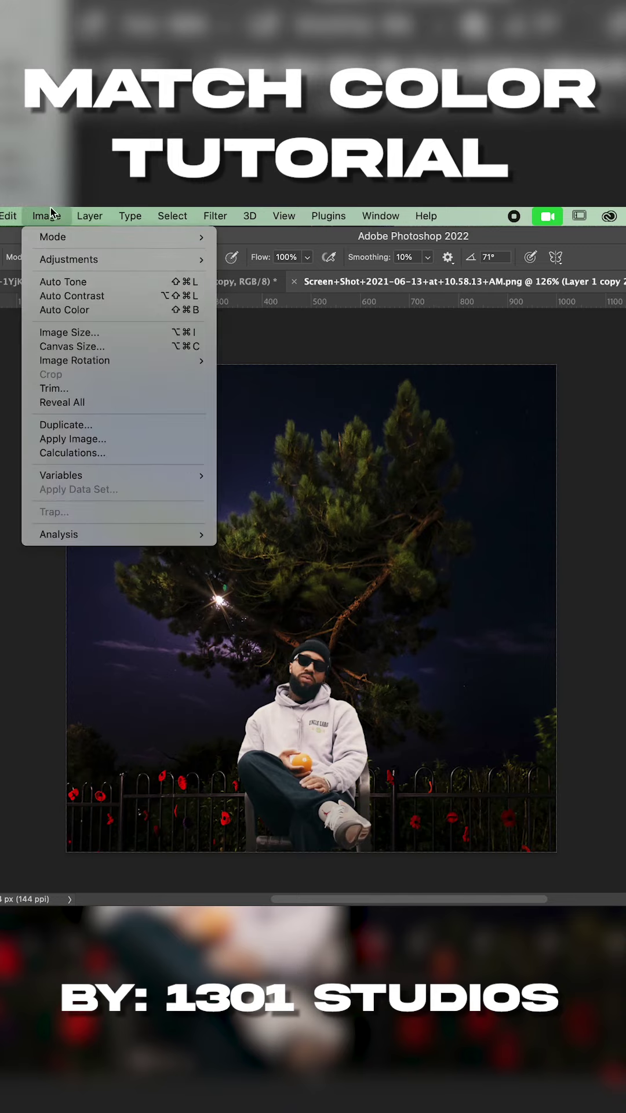
{"action": "mouse_move", "coordinate": [65, 260]}
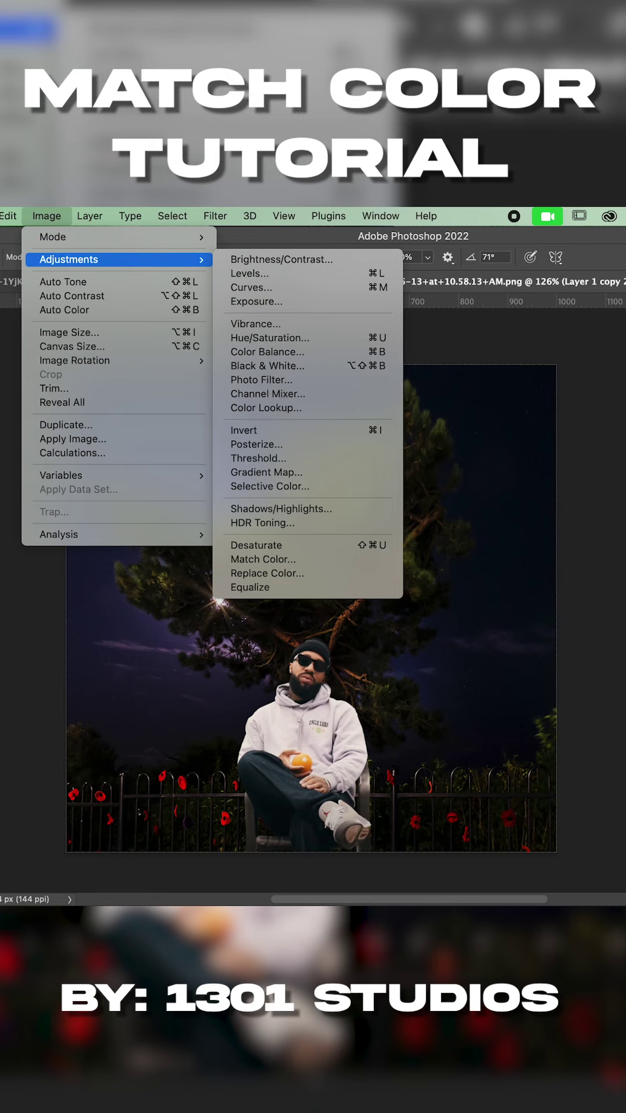
{"action": "key", "text": "Escape"}
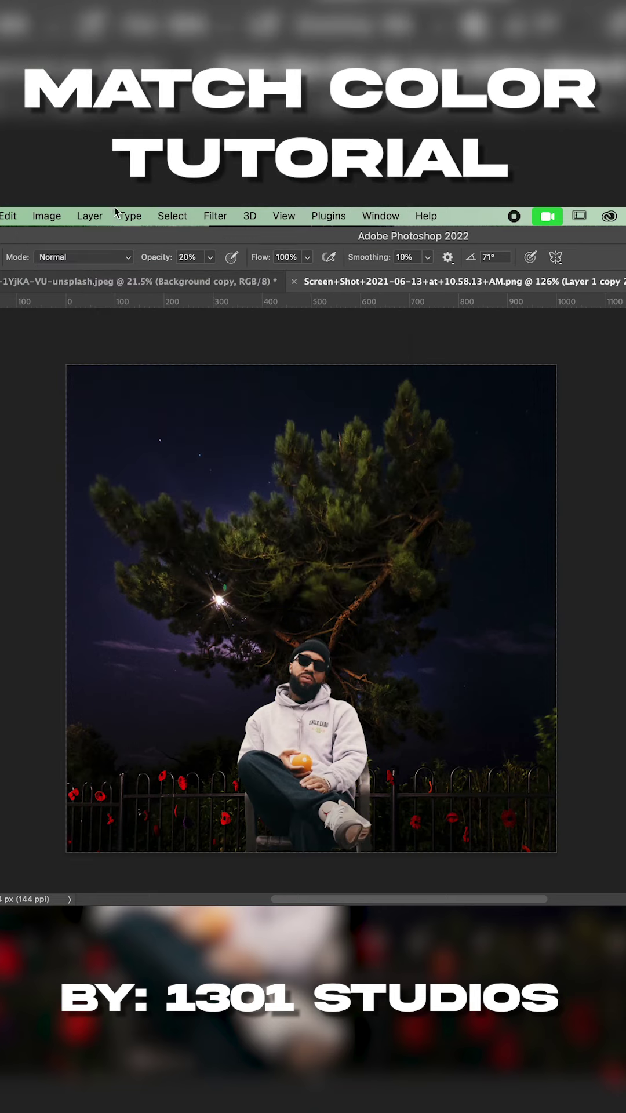
{"action": "left_click", "coordinate": [44, 217]}
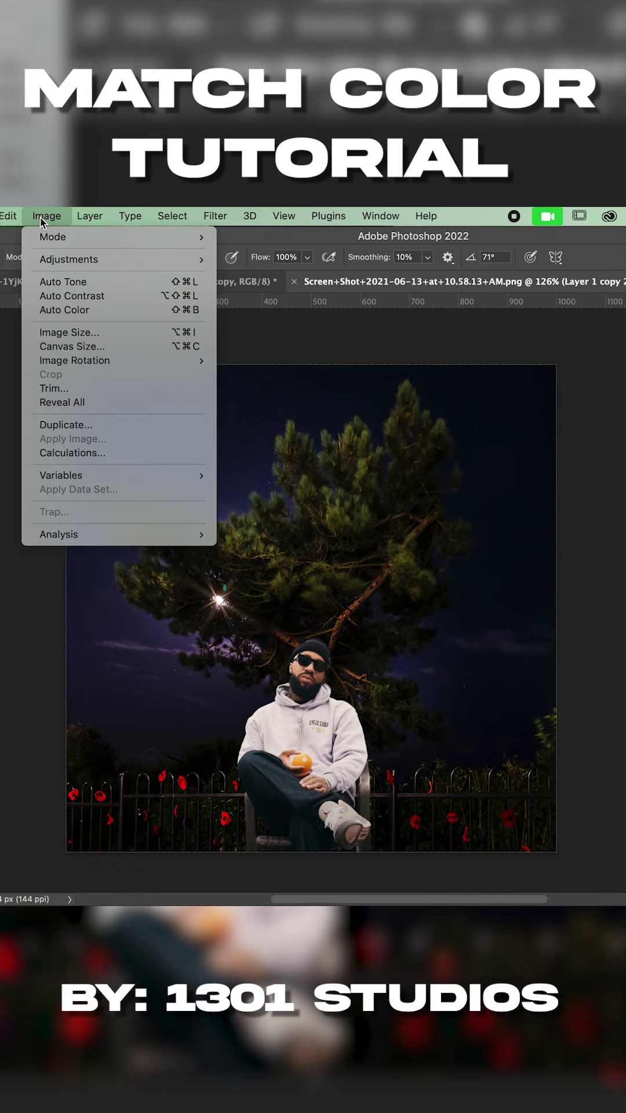
{"action": "mouse_move", "coordinate": [56, 259]}
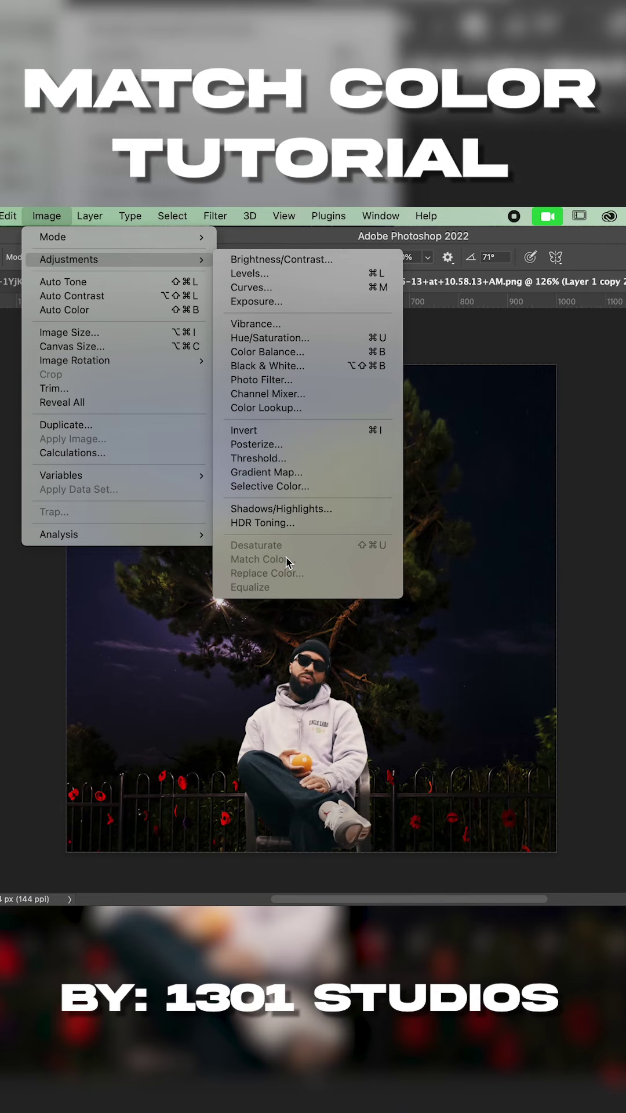
{"action": "key", "text": "Escape"}
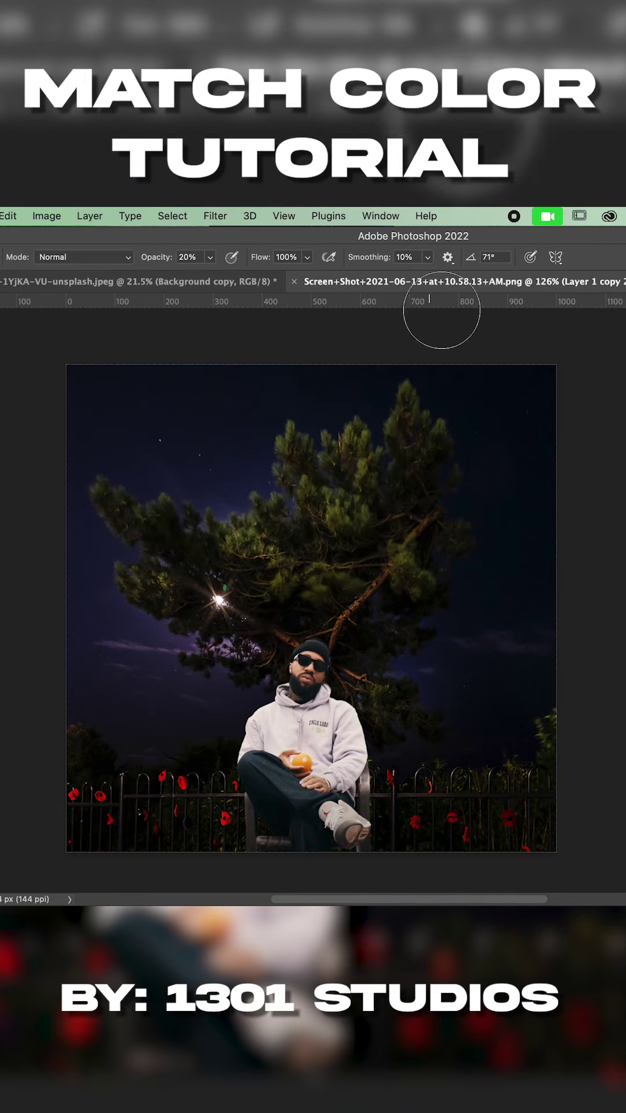
{"action": "left_click", "coordinate": [46, 213]}
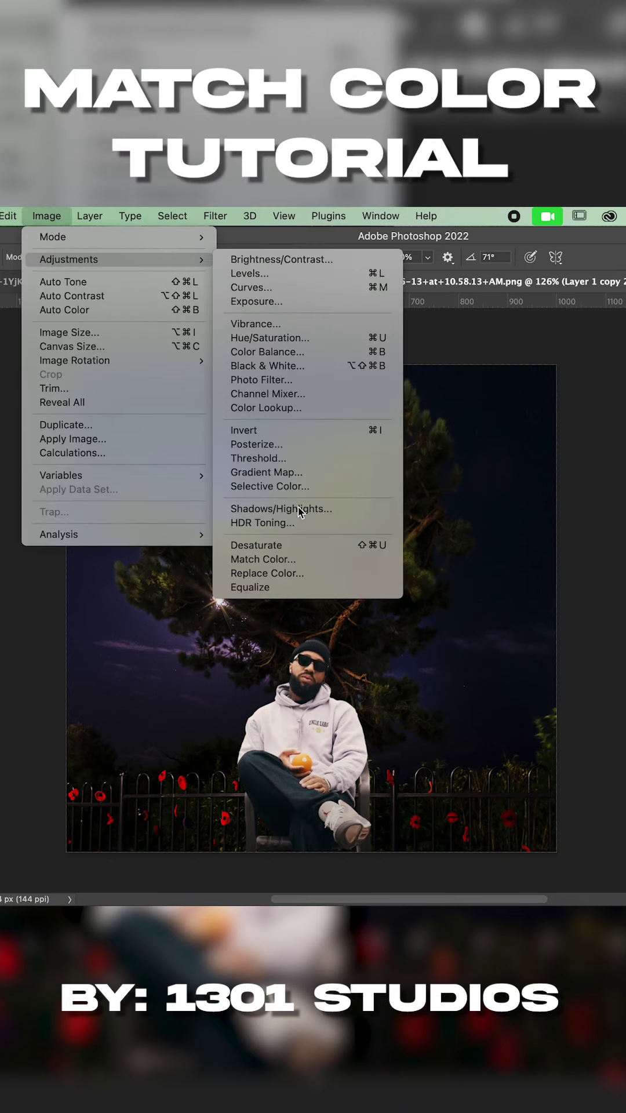
{"action": "left_click", "coordinate": [292, 560]}
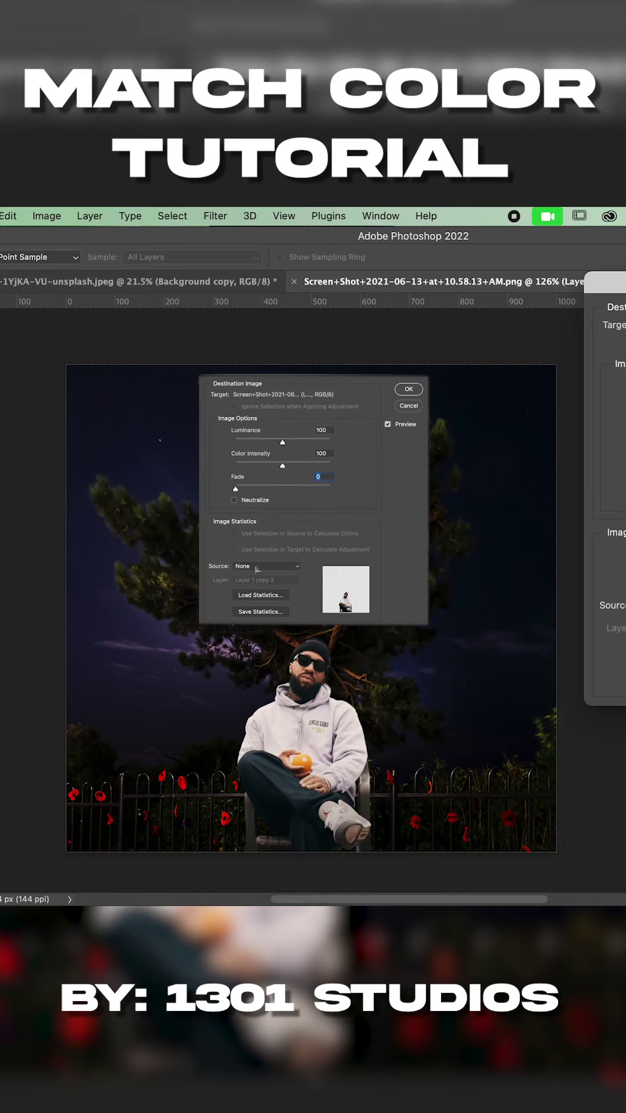
Set Match Color source to the composite document's night background layer and tick Neutralize.
{"action": "left_click", "coordinate": [256, 567]}
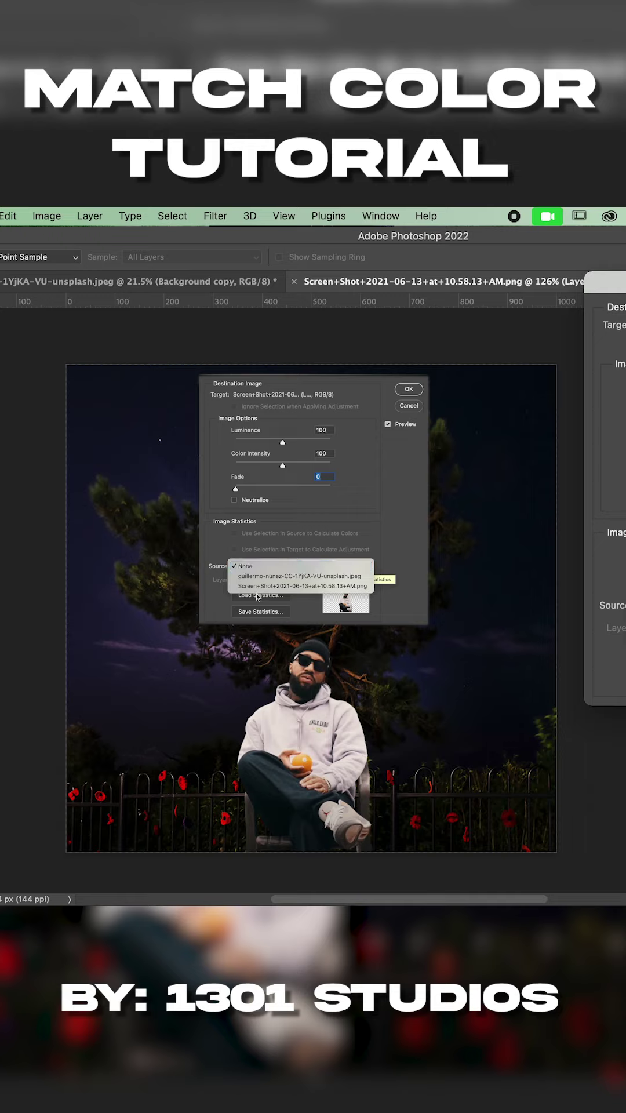
{"action": "left_click", "coordinate": [250, 586]}
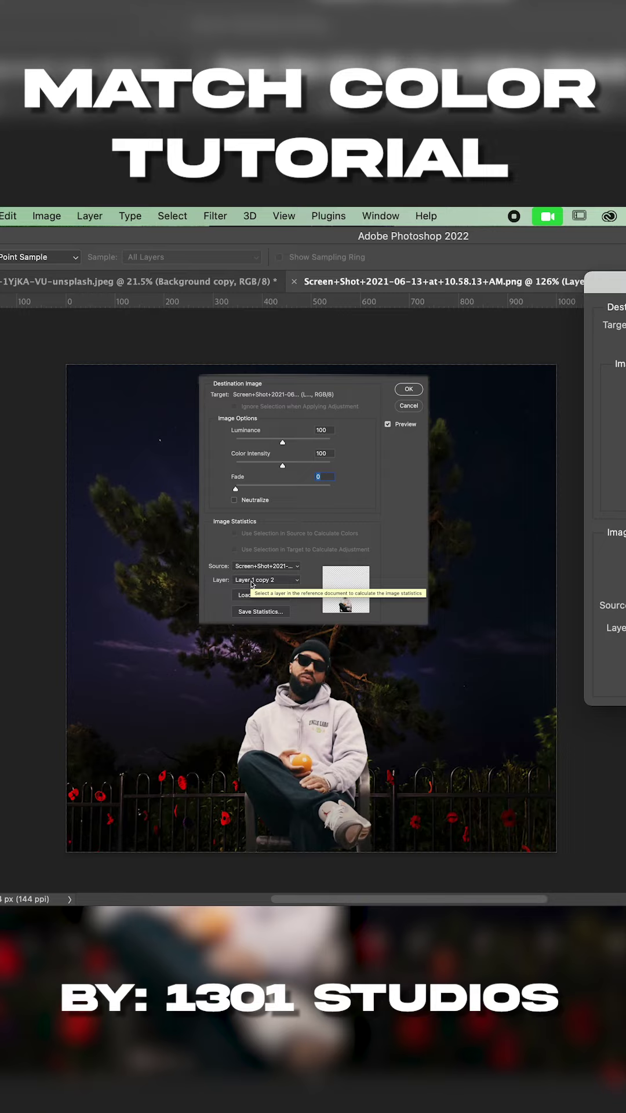
{"action": "left_click", "coordinate": [251, 580]}
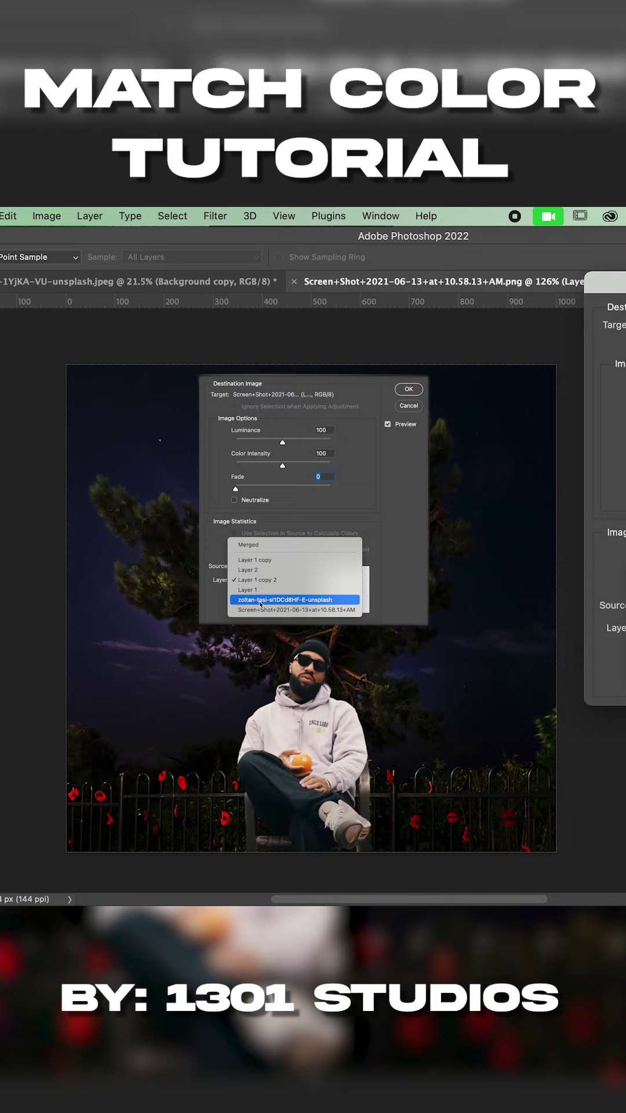
{"action": "left_click", "coordinate": [260, 600]}
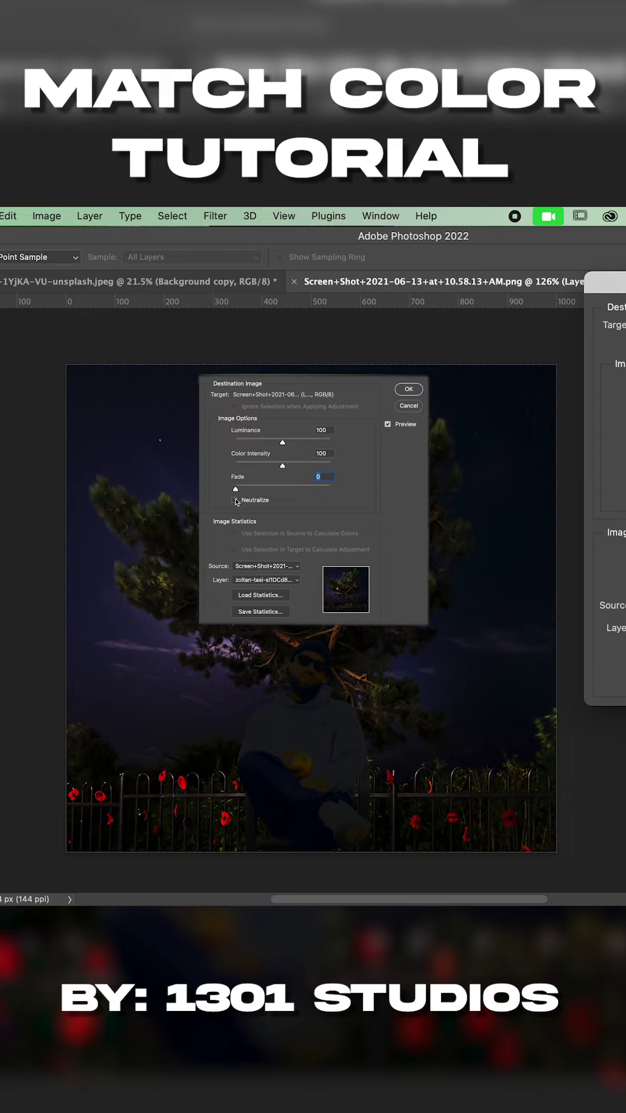
{"action": "left_click", "coordinate": [234, 500]}
Tune Match Color to Luminance 76 and Fade 42 with Neutralize on, then apply it.
{"action": "left_click_drag", "start_coordinate": [235, 489], "coordinate": [290, 488]}
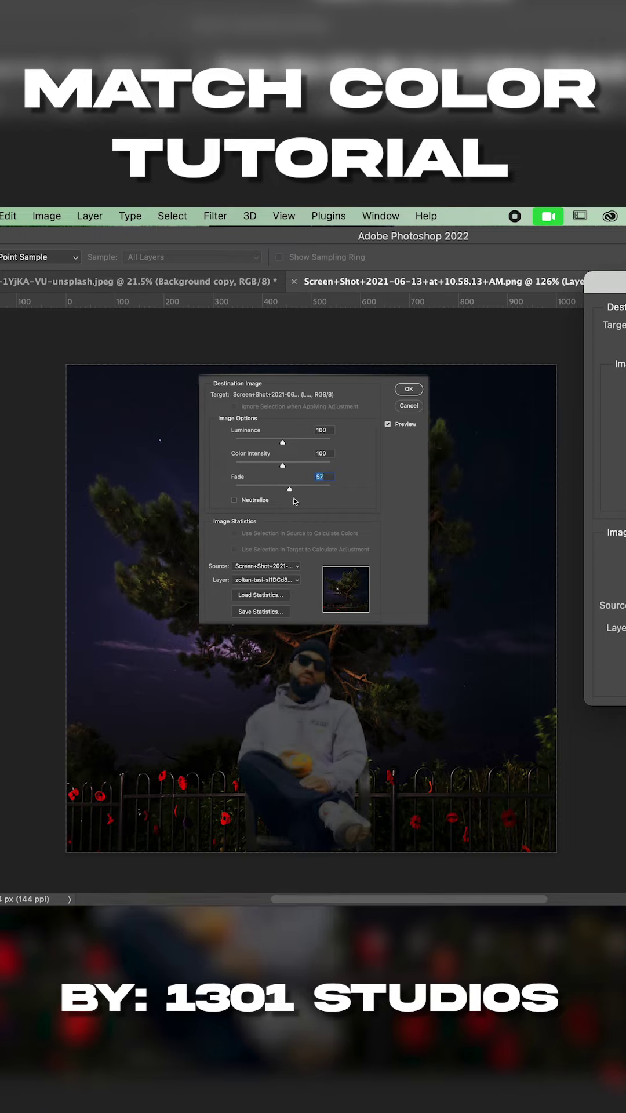
{"action": "left_click_drag", "start_coordinate": [283, 504], "coordinate": [254, 507]}
{"action": "left_click", "coordinate": [234, 499]}
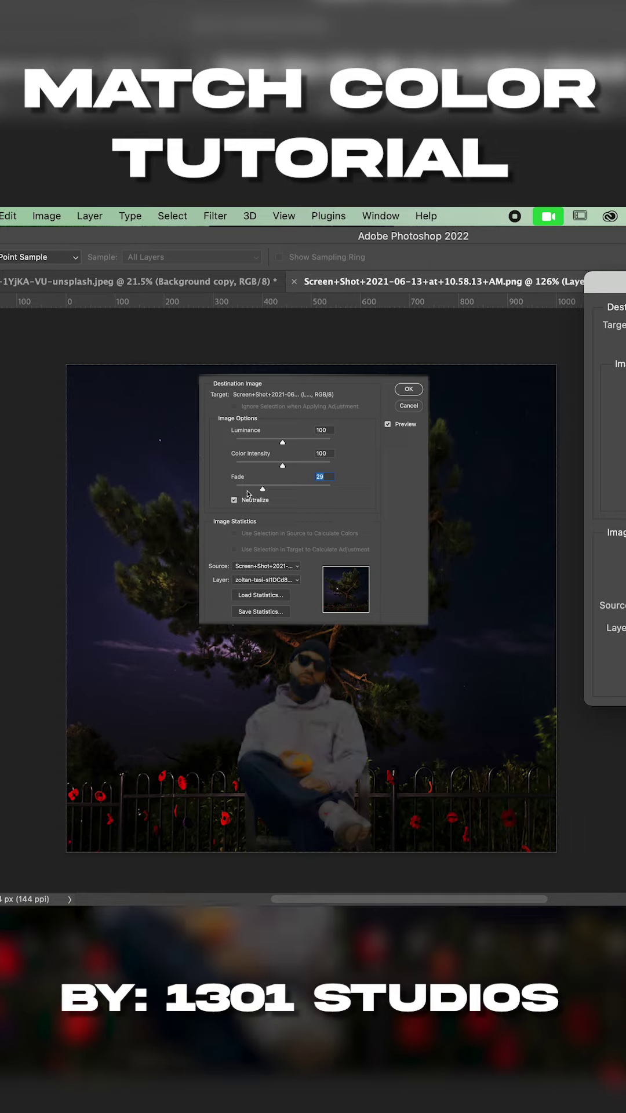
{"action": "mouse_move", "coordinate": [262, 489]}
{"action": "left_mouse_down"}
{"action": "mouse_move", "coordinate": [246, 499]}
{"action": "mouse_move", "coordinate": [266, 496]}
{"action": "left_mouse_up"}
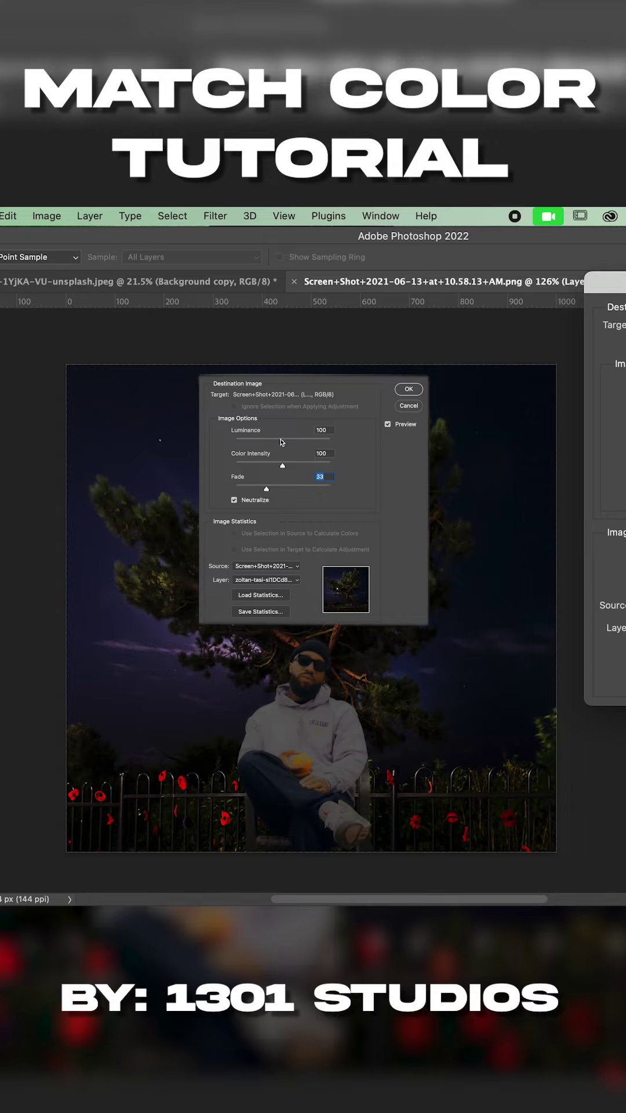
{"action": "mouse_move", "coordinate": [283, 444]}
{"action": "left_mouse_down"}
{"action": "mouse_move", "coordinate": [254, 455]}
{"action": "mouse_move", "coordinate": [339, 443]}
{"action": "mouse_move", "coordinate": [221, 458]}
{"action": "mouse_move", "coordinate": [339, 452]}
{"action": "mouse_move", "coordinate": [260, 461]}
{"action": "mouse_move", "coordinate": [271, 455]}
{"action": "left_mouse_up"}
{"action": "mouse_move", "coordinate": [282, 469]}
{"action": "left_mouse_down"}
{"action": "mouse_move", "coordinate": [330, 467]}
{"action": "mouse_move", "coordinate": [210, 472]}
{"action": "mouse_move", "coordinate": [339, 491]}
{"action": "mouse_move", "coordinate": [283, 505]}
{"action": "left_mouse_up"}
{"action": "mouse_move", "coordinate": [266, 491]}
{"action": "left_mouse_down"}
{"action": "mouse_move", "coordinate": [259, 495]}
{"action": "mouse_move", "coordinate": [265, 497]}
{"action": "left_mouse_up"}
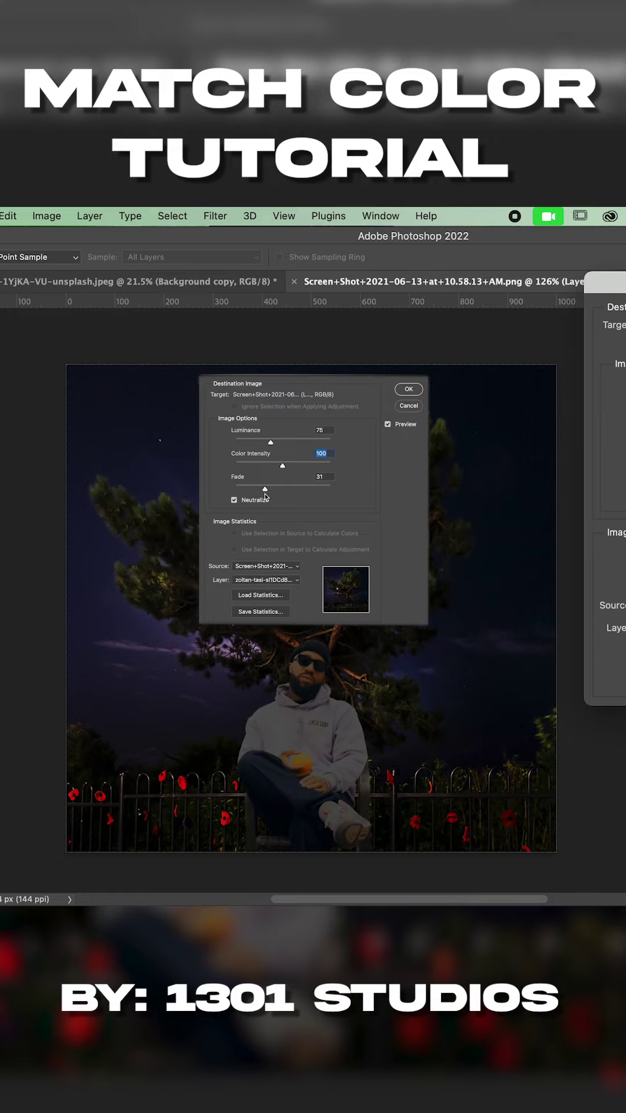
{"action": "key", "text": "Tab"}
{"action": "left_click_drag", "start_coordinate": [265, 494], "coordinate": [276, 490]}
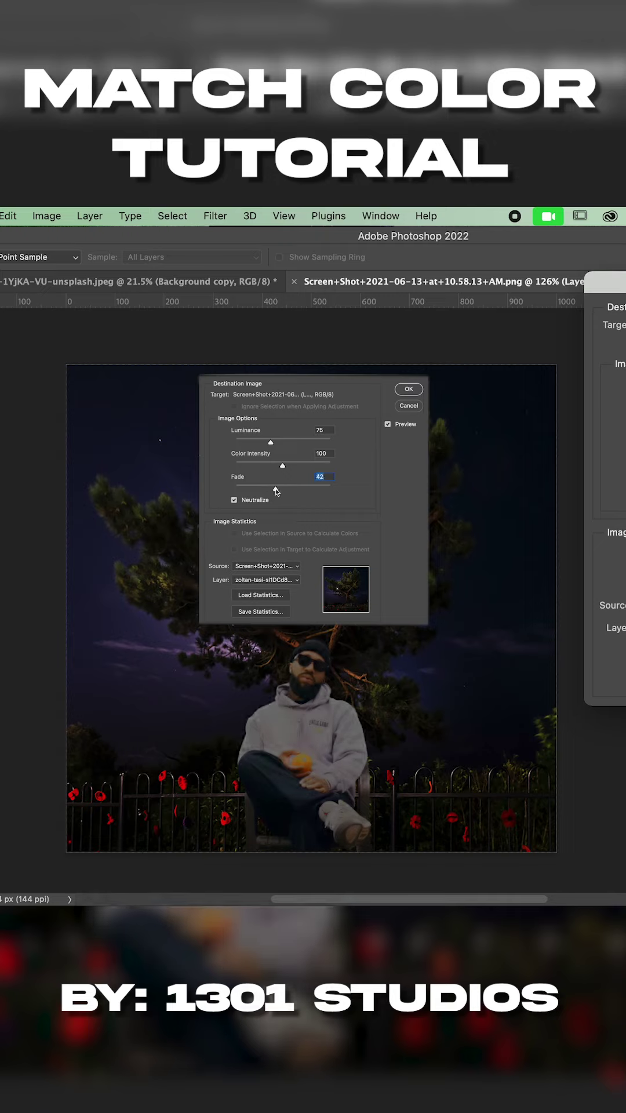
{"action": "key", "text": "Return"}
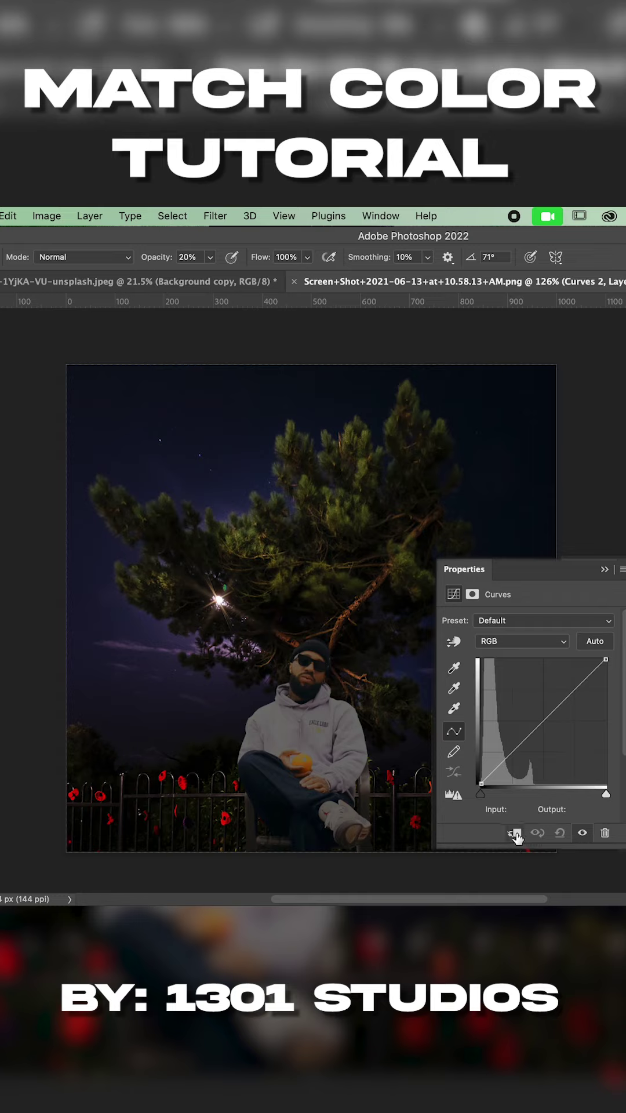
Clip Curves to the man and shape an S-curve with shadows at input 52, output 37.
{"action": "left_click", "coordinate": [515, 834]}
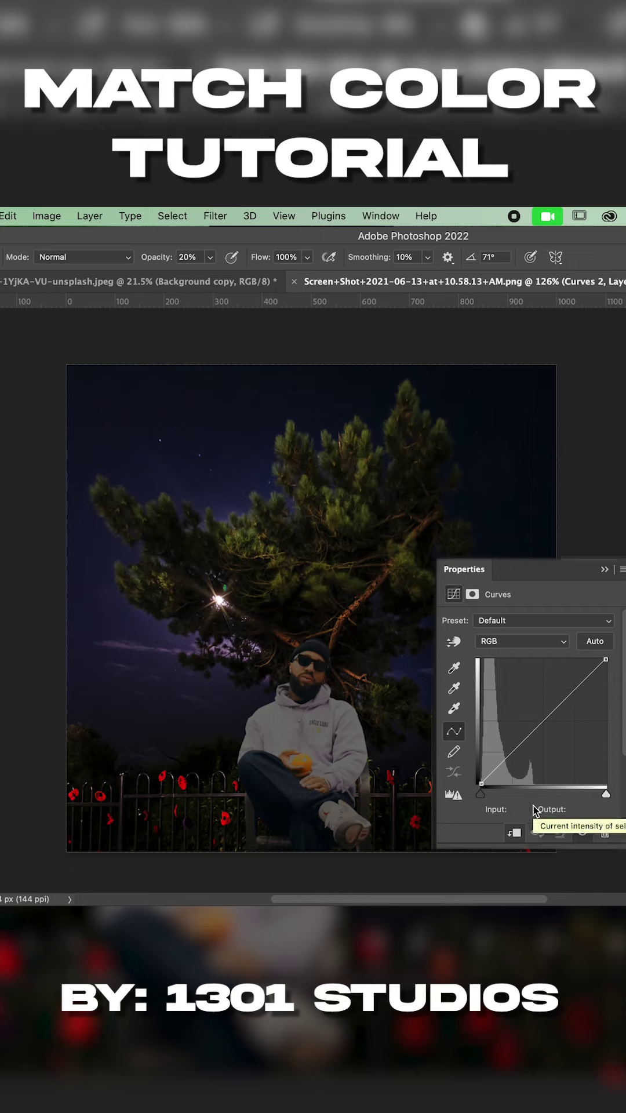
{"action": "left_click", "coordinate": [575, 686]}
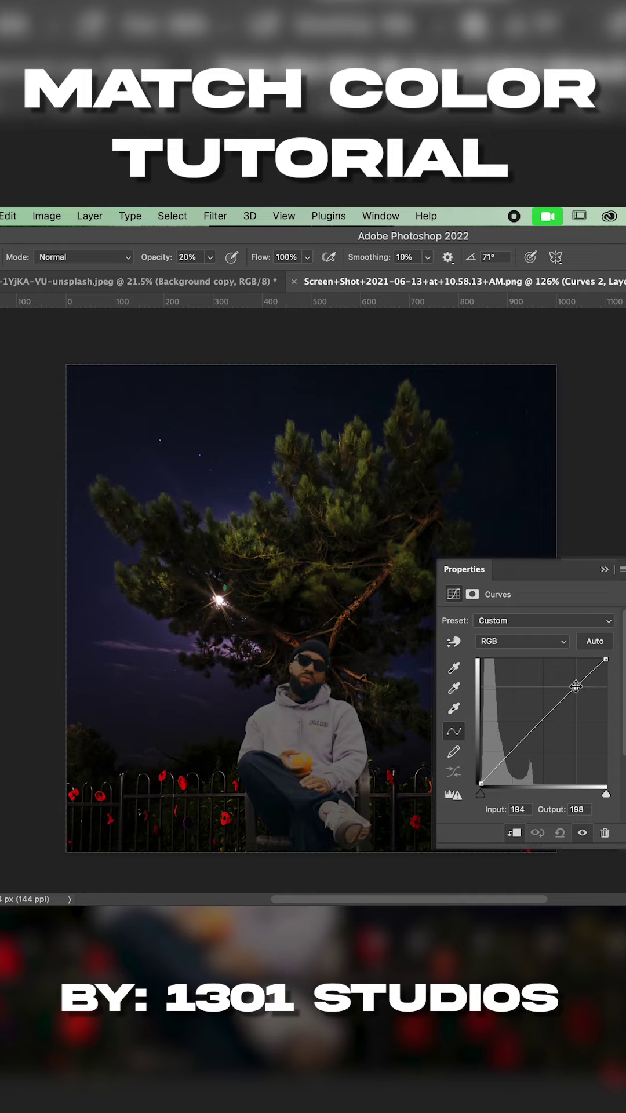
{"action": "left_click", "coordinate": [513, 751]}
{"action": "left_click_drag", "start_coordinate": [513, 752], "coordinate": [513, 756]}
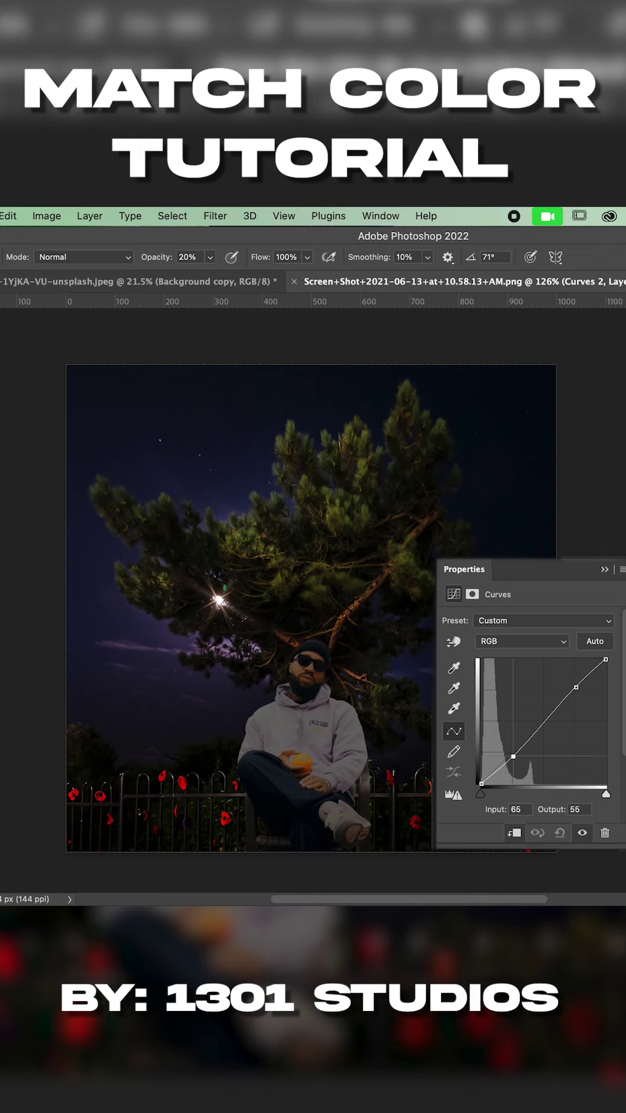
{"action": "mouse_move", "coordinate": [576, 687]}
{"action": "left_mouse_down"}
{"action": "mouse_move", "coordinate": [582, 708]}
{"action": "mouse_move", "coordinate": [565, 690]}
{"action": "mouse_move", "coordinate": [584, 690]}
{"action": "left_mouse_up"}
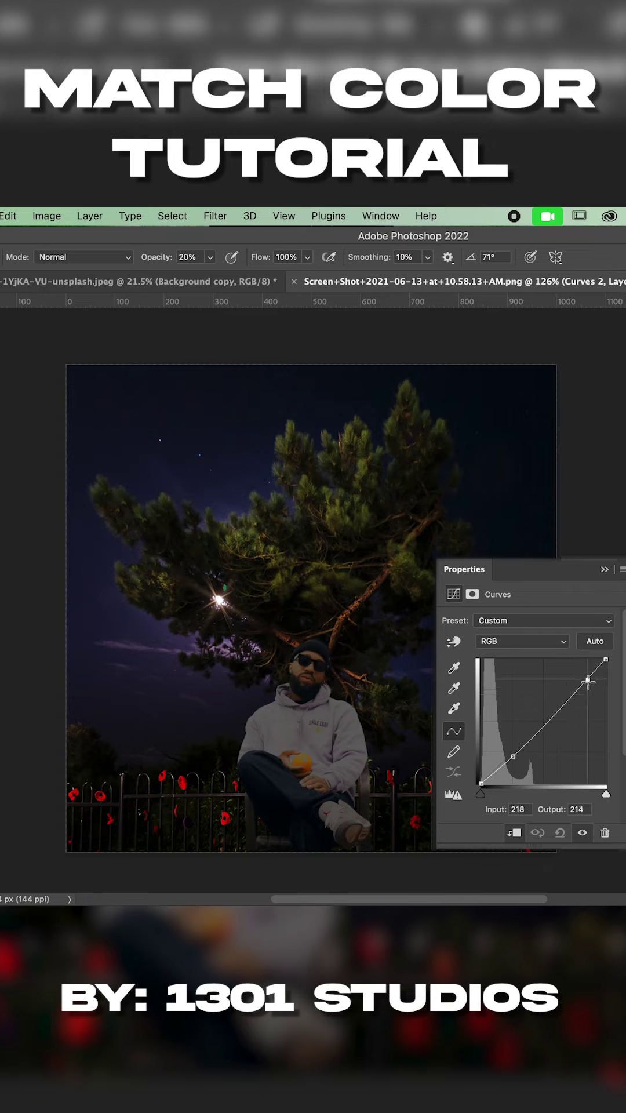
{"action": "left_click_drag", "start_coordinate": [588, 682], "coordinate": [584, 682]}
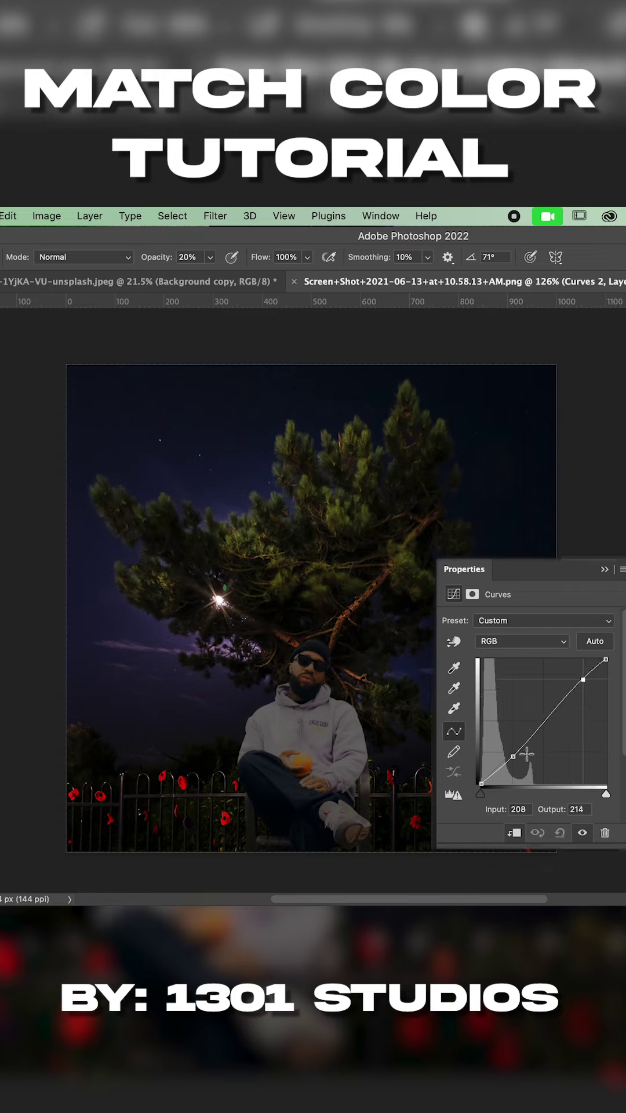
{"action": "left_click_drag", "start_coordinate": [513, 759], "coordinate": [506, 765]}
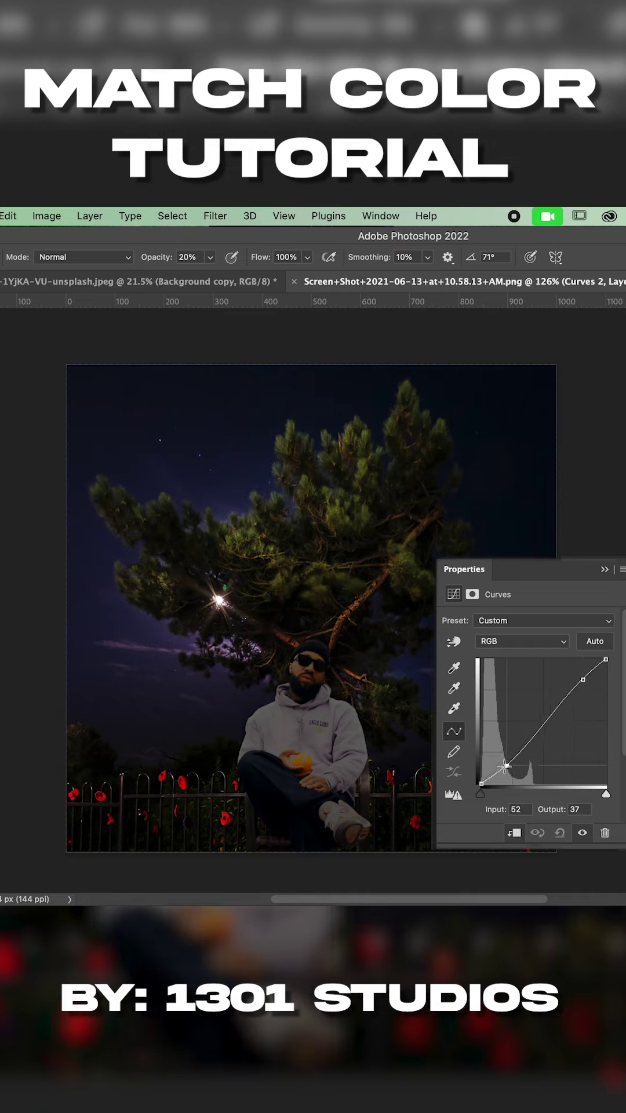
In Levels, pull the white point left and the black point right to boost the man's contrast.
{"action": "left_click", "coordinate": [603, 570]}
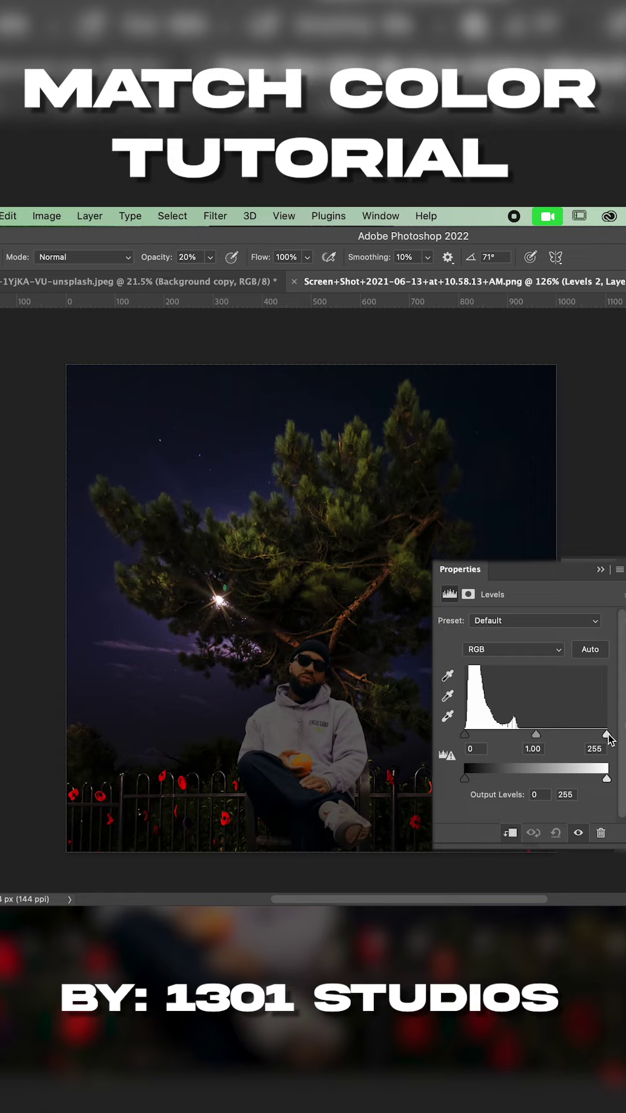
{"action": "left_click_drag", "start_coordinate": [598, 737], "coordinate": [588, 743]}
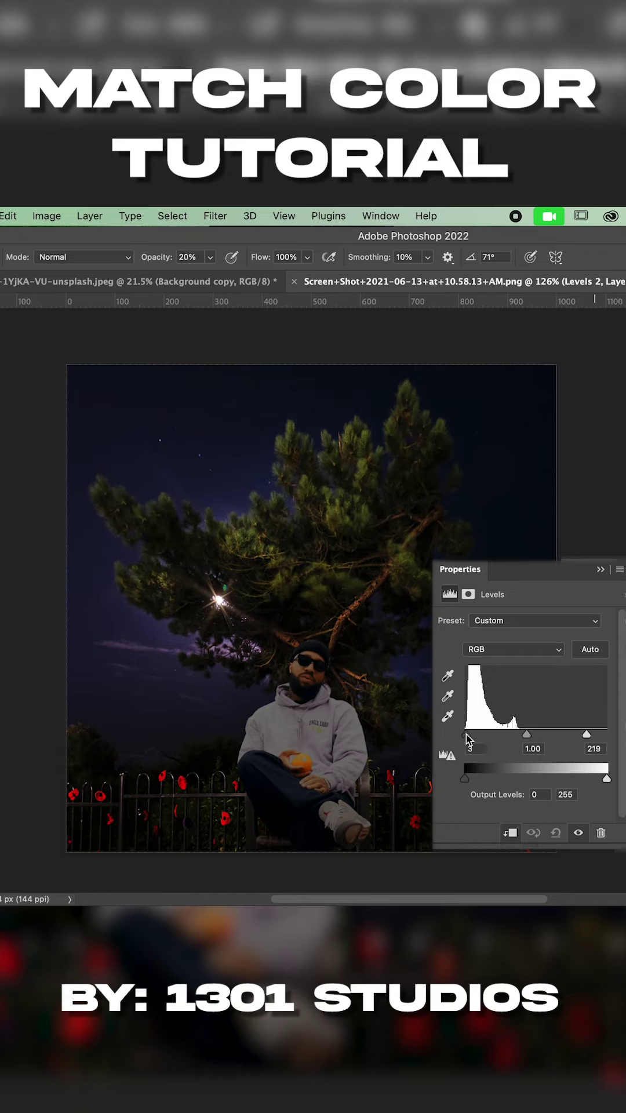
{"action": "left_click_drag", "start_coordinate": [468, 738], "coordinate": [469, 745]}
{"action": "left_click", "coordinate": [601, 569]}
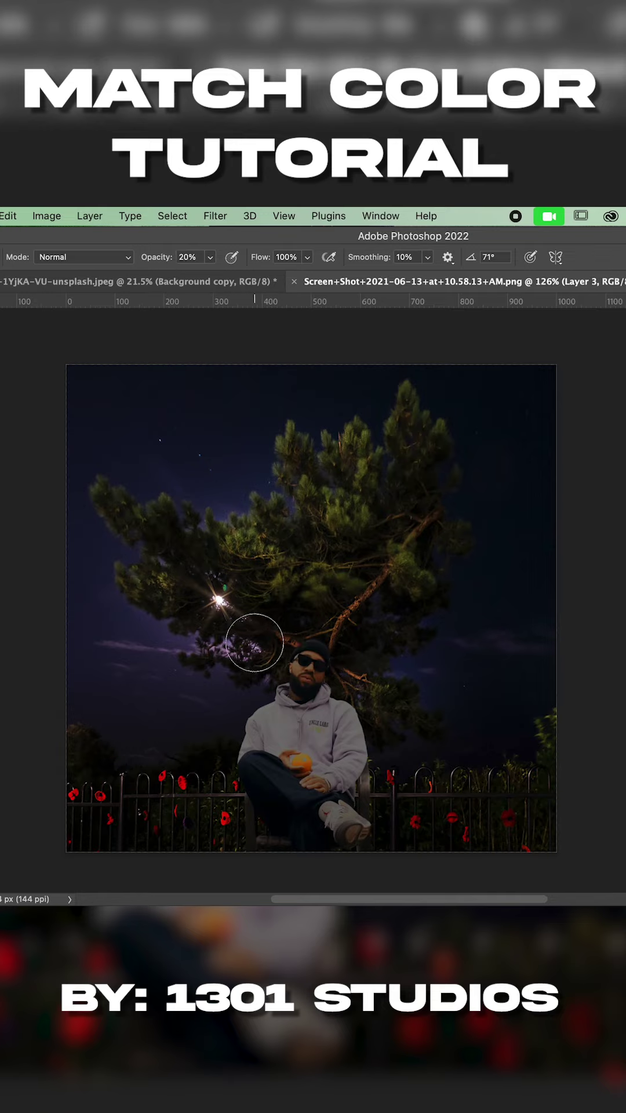
Paint a 20%-opacity white haze left of the man, from his head down to the fence.
{"action": "key", "text": "0"}
{"action": "left_click_drag", "start_coordinate": [255, 642], "coordinate": [289, 716]}
{"action": "key", "text": "super+z"}
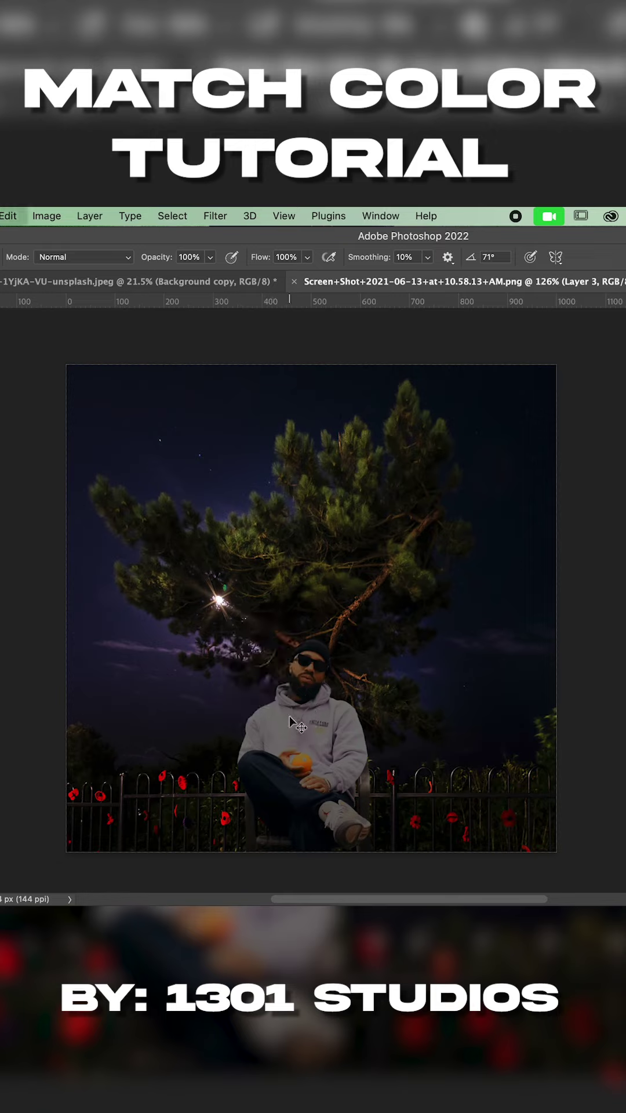
{"action": "key", "text": "2"}
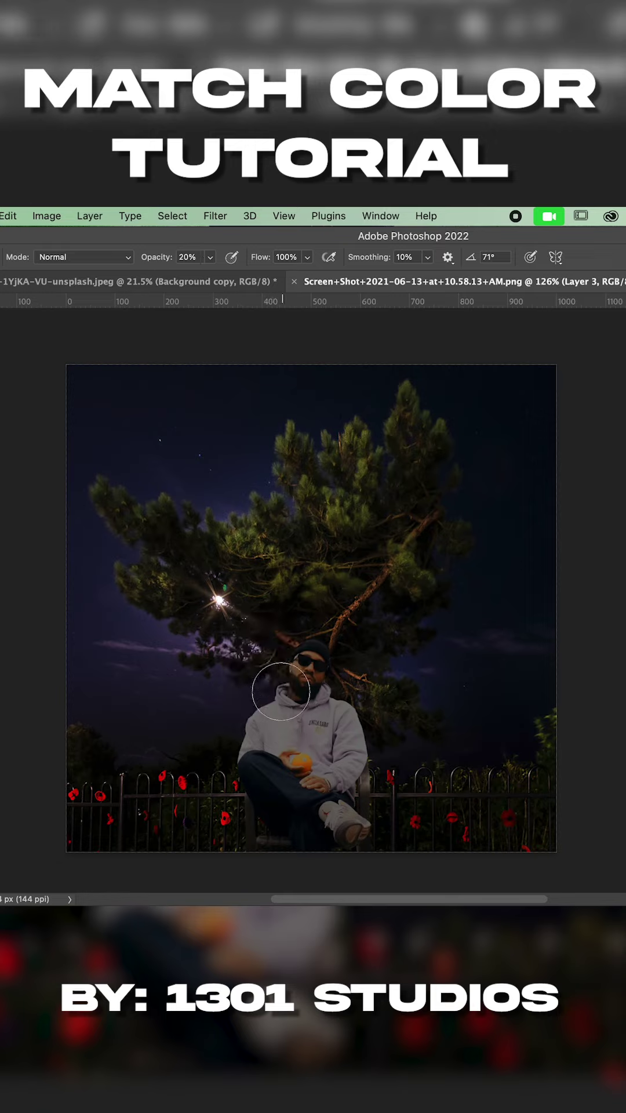
{"action": "mouse_move", "coordinate": [295, 664]}
{"action": "left_mouse_down"}
{"action": "mouse_move", "coordinate": [236, 729]}
{"action": "mouse_move", "coordinate": [235, 756]}
{"action": "mouse_move", "coordinate": [259, 823]}
{"action": "left_mouse_up"}
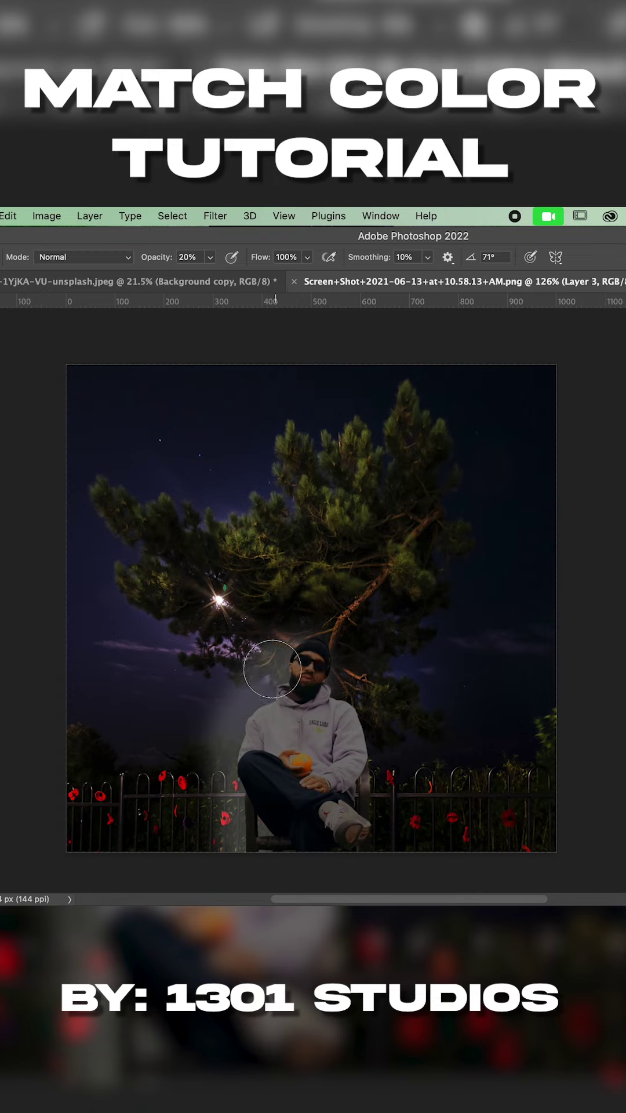
{"action": "mouse_move", "coordinate": [255, 659]}
{"action": "left_mouse_down"}
{"action": "mouse_move", "coordinate": [246, 705]}
{"action": "mouse_move", "coordinate": [228, 795]}
{"action": "left_mouse_up"}
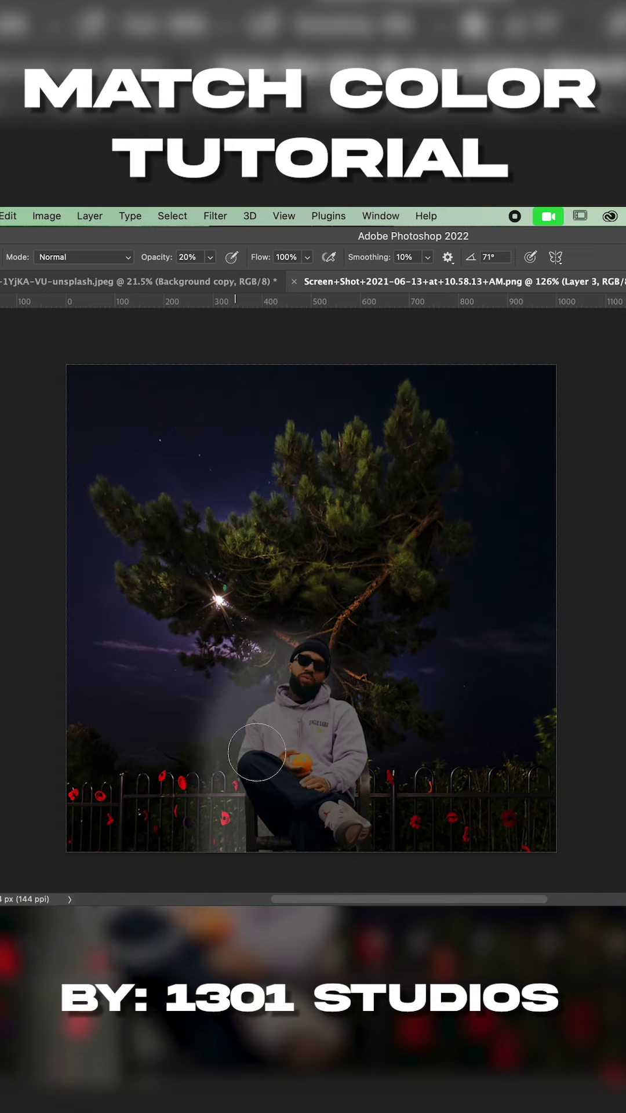
{"action": "mouse_move", "coordinate": [294, 650]}
{"action": "left_mouse_down"}
{"action": "mouse_move", "coordinate": [265, 686]}
{"action": "mouse_move", "coordinate": [208, 875]}
{"action": "left_mouse_up"}
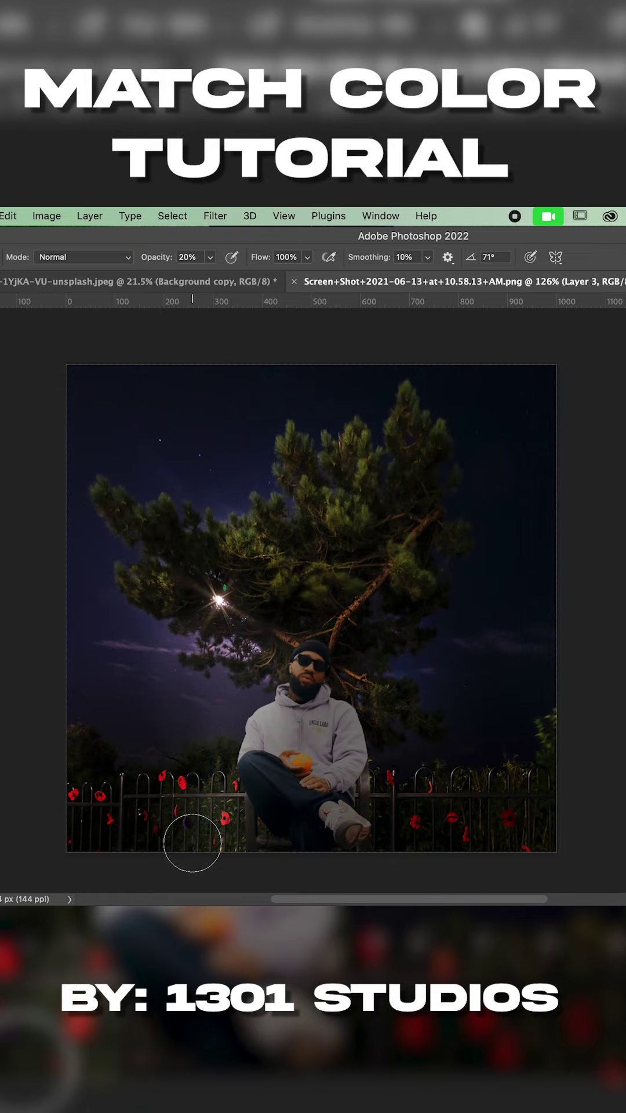
Resize the brush and darken a patch of sky left of the man.
{"action": "key", "text": "bracketright"}
{"action": "key", "text": "bracketright"}
{"action": "key", "text": "bracketright"}
{"action": "key", "text": "bracketright"}
{"action": "key", "text": "bracketright"}
{"action": "key", "text": "bracketright"}
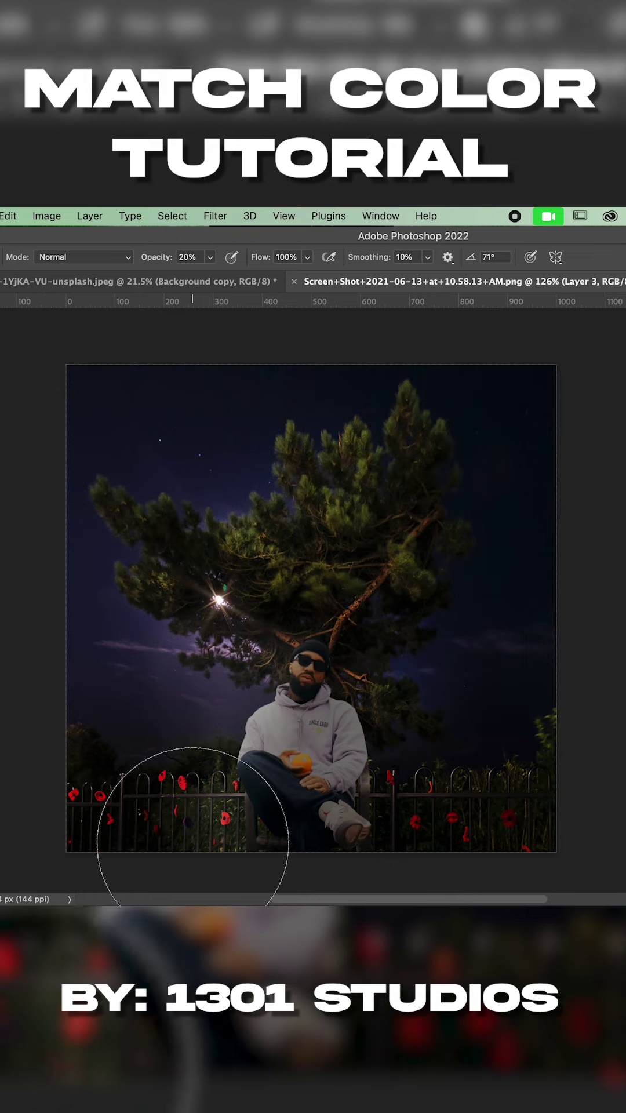
{"action": "key", "text": "bracketleft"}
{"action": "key", "text": "bracketleft"}
{"action": "key", "text": "bracketleft"}
{"action": "key", "text": "bracketleft"}
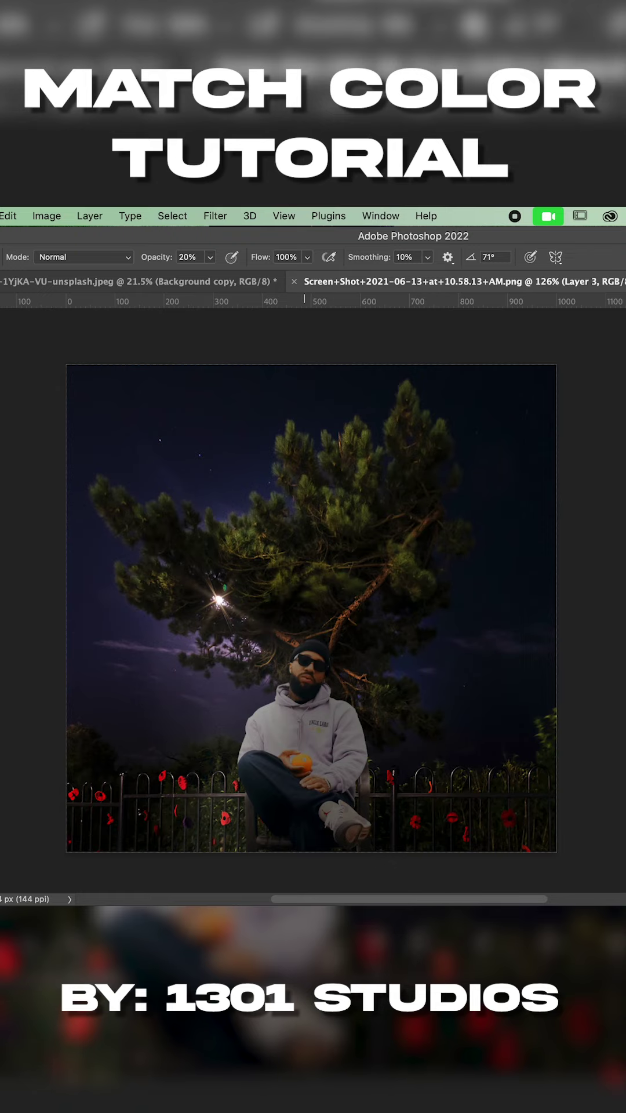
{"action": "key", "text": "bracketright"}
{"action": "key", "text": "bracketright"}
{"action": "key", "text": "bracketright"}
{"action": "key", "text": "bracketleft"}
{"action": "key", "text": "bracketleft"}
{"action": "key", "text": "bracketleft"}
{"action": "key", "text": "bracketleft"}
{"action": "key", "text": "bracketleft"}
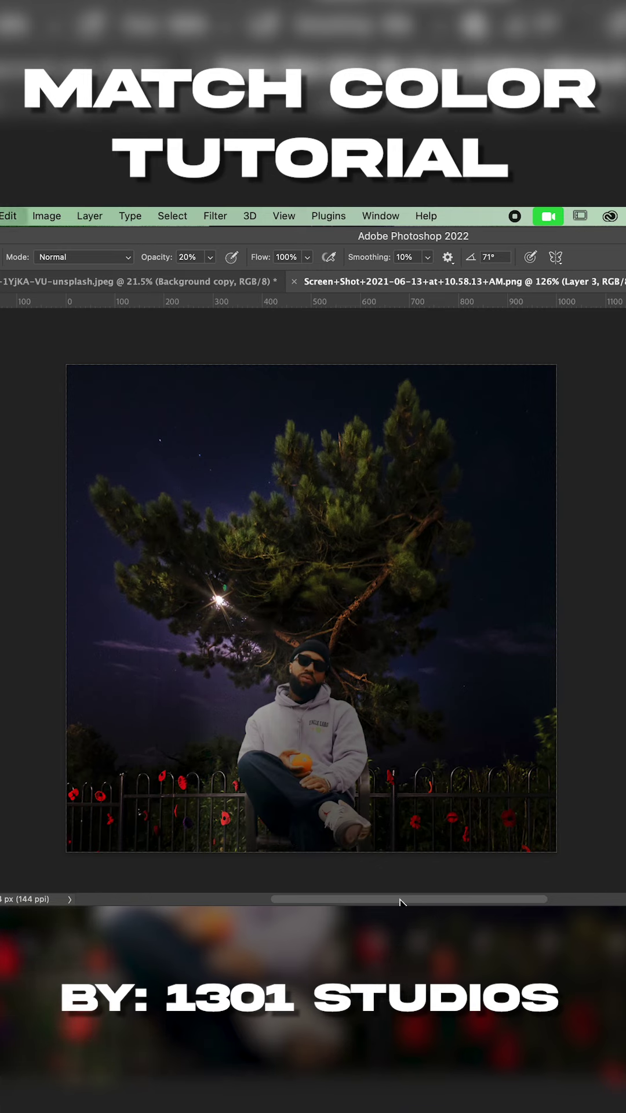
{"action": "key", "text": "ctrl+z"}
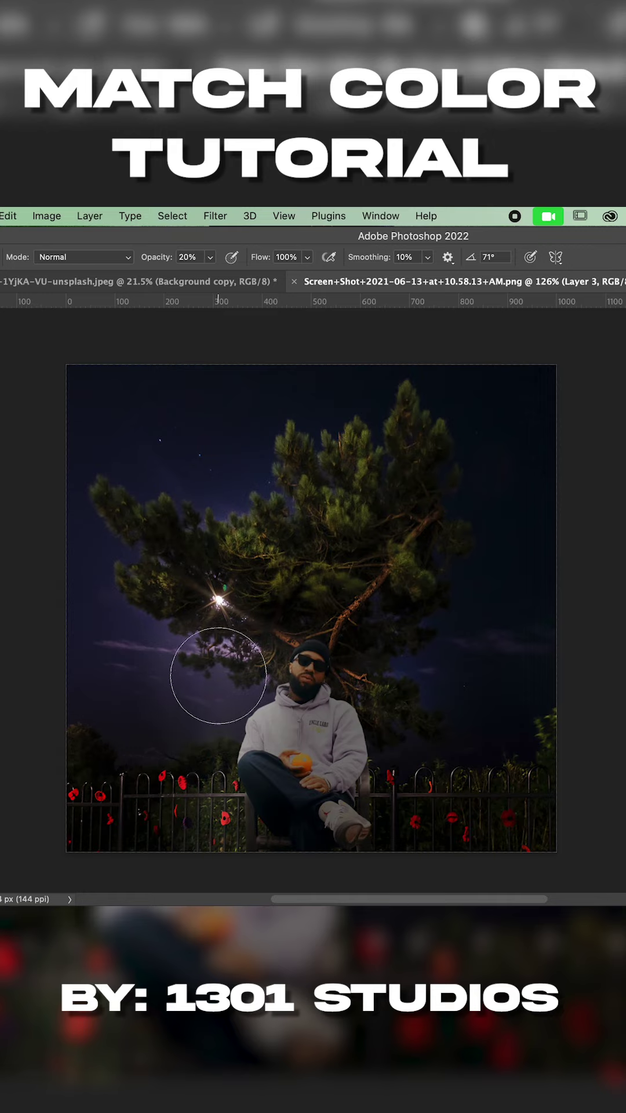
Switch to a larger eraser, then add a new empty layer and select the Move tool.
{"action": "key", "text": "e"}
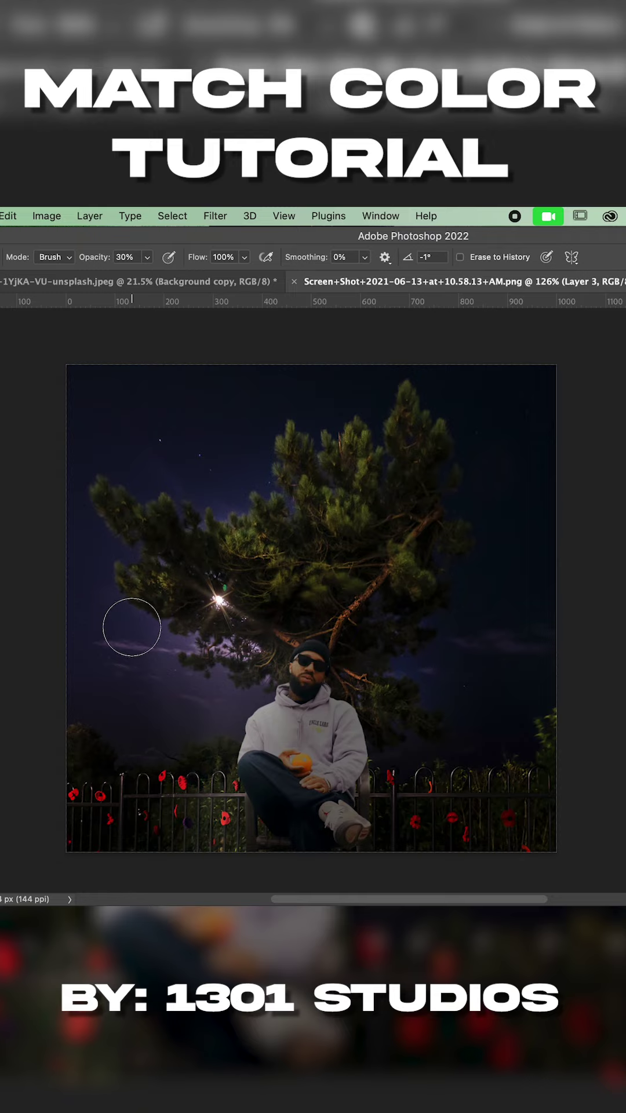
{"action": "key", "text": "bracketright"}
{"action": "key", "text": "bracketright"}
{"action": "key", "text": "bracketright"}
{"action": "key", "text": "bracketright"}
{"action": "key", "text": "bracketright"}
{"action": "key", "text": "bracketright"}
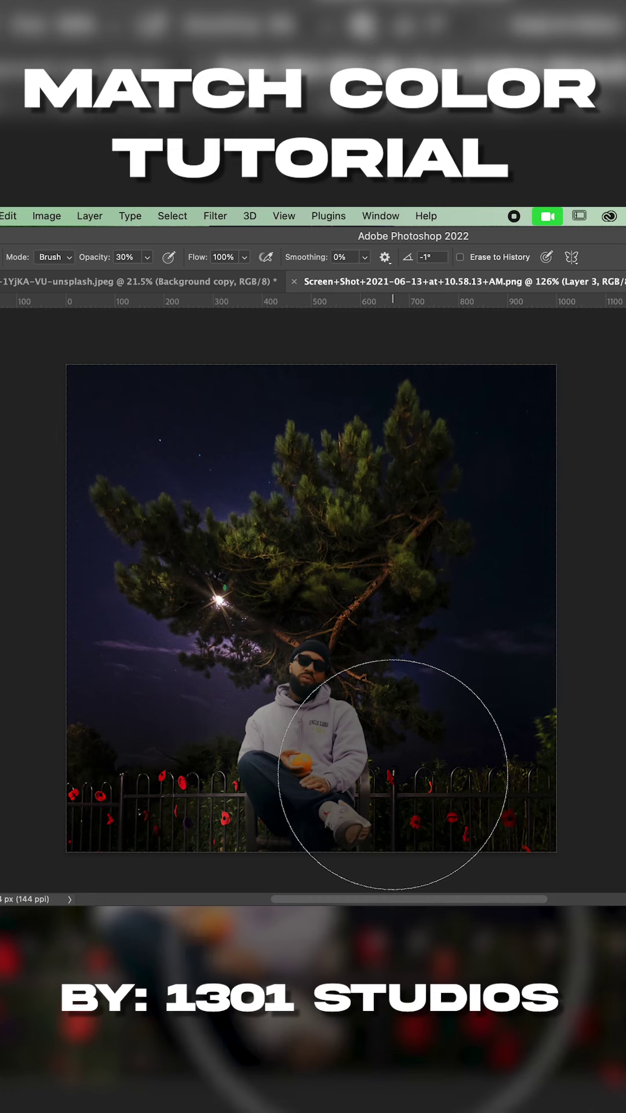
{"action": "key", "text": "super+alt+shift+n"}
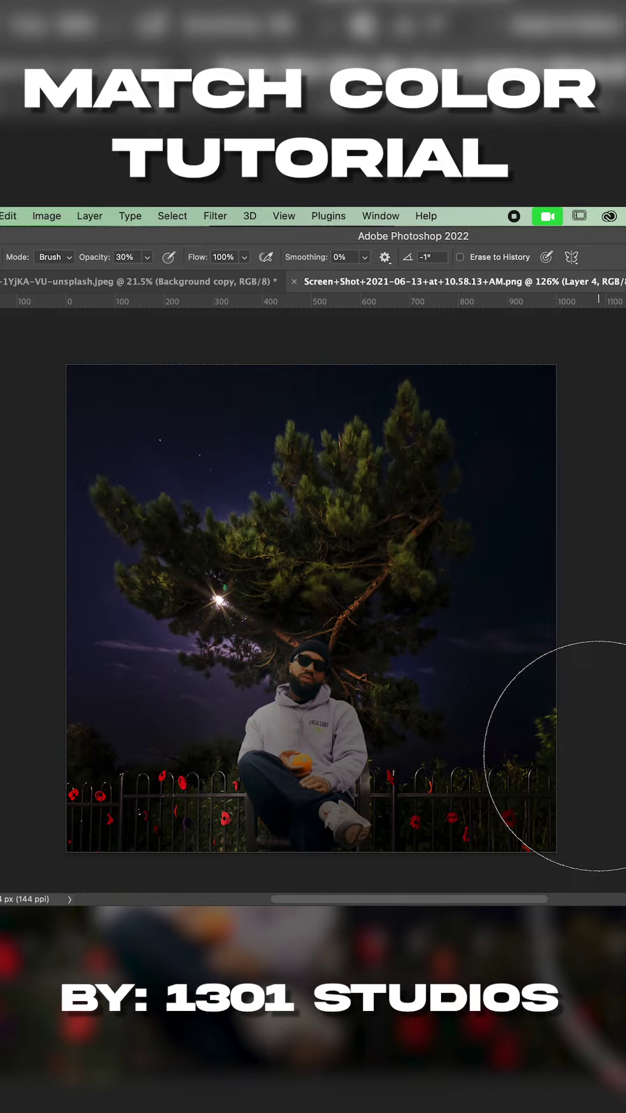
{"action": "key", "text": "v"}
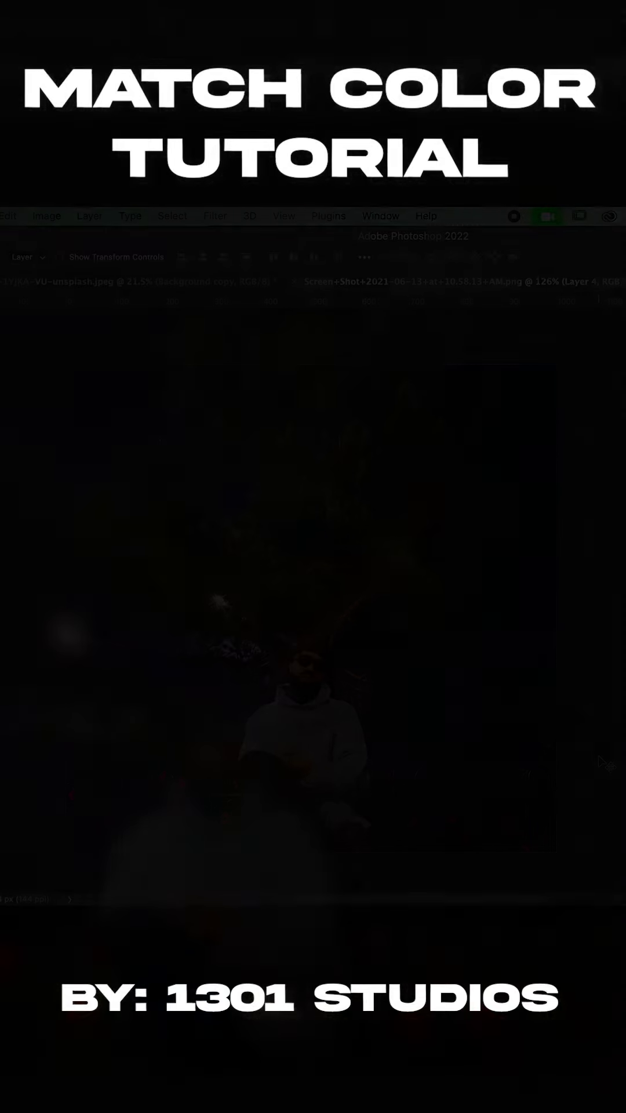